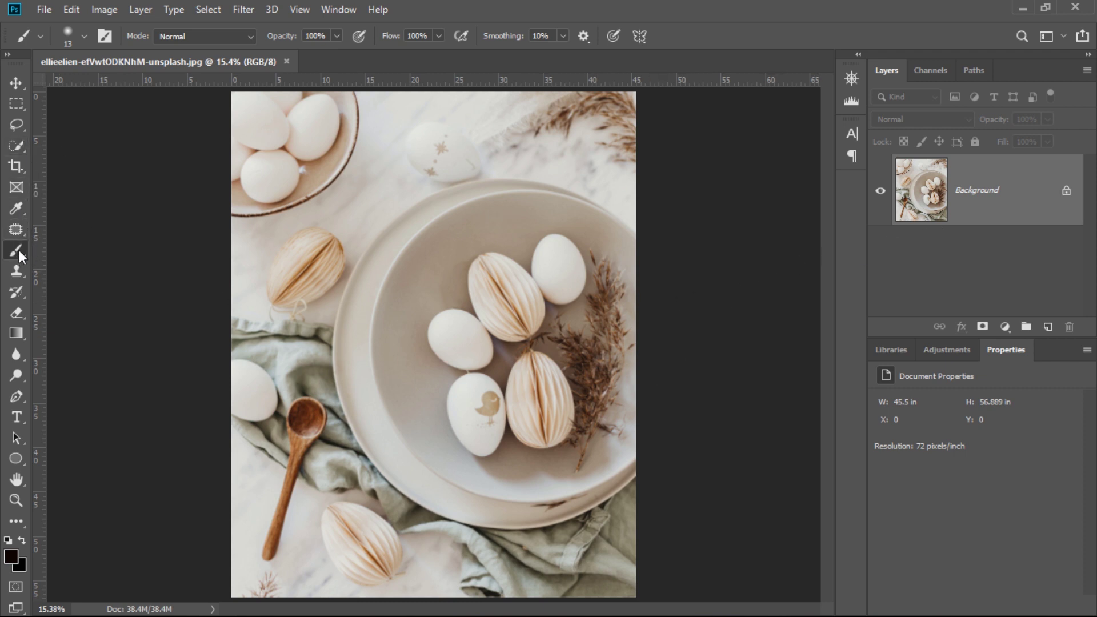
Step: Quick-select the plate with its eggs, dried grass and outer rim
click(16, 145)
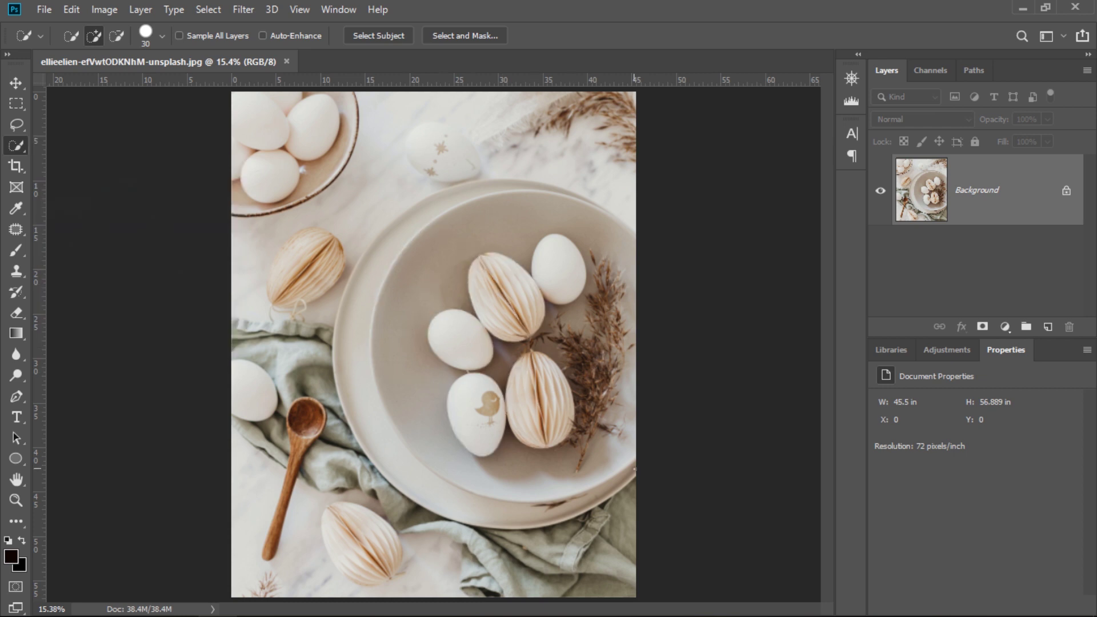
mouse_move(634, 469)
mouse_down()
mouse_move(483, 255)
mouse_move(586, 341)
mouse_up()
mouse_move(505, 268)
mouse_down()
mouse_move(517, 365)
mouse_move(471, 425)
mouse_up()
mouse_move(426, 233)
mouse_down()
mouse_move(365, 274)
mouse_move(409, 226)
mouse_move(469, 194)
mouse_move(578, 198)
mouse_up()
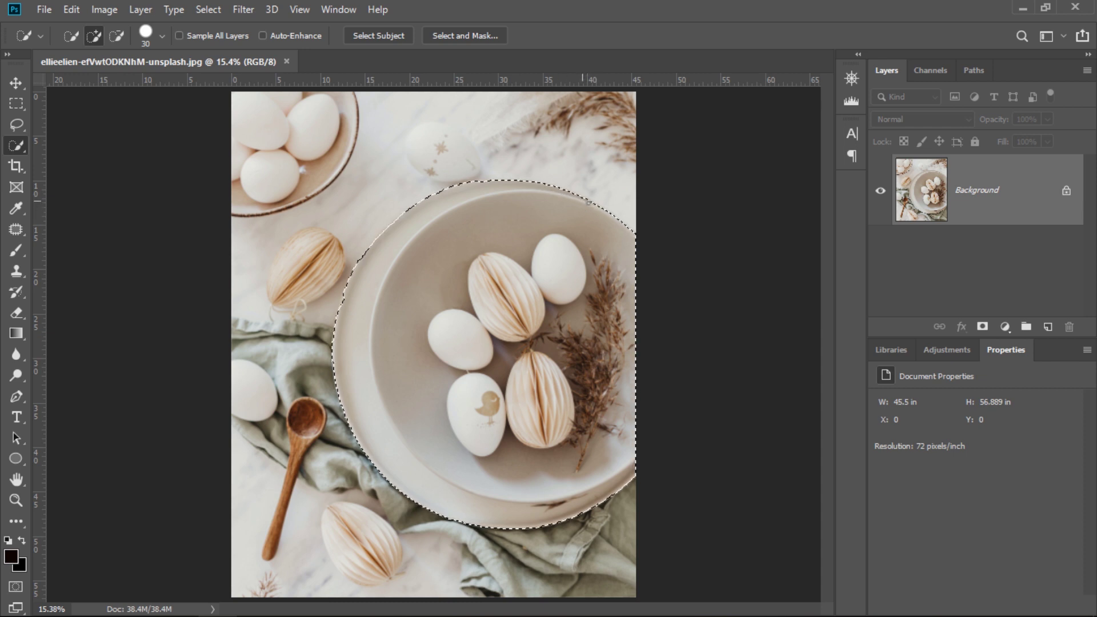
drag(596, 207, 580, 419)
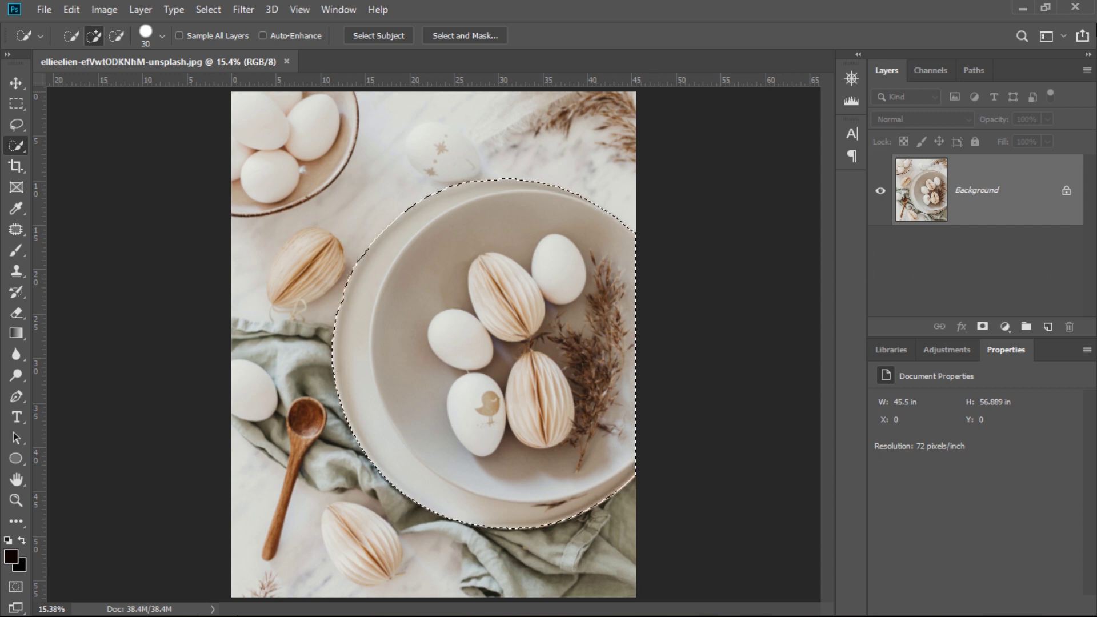
Step: Create a new layer group and mask it to the plate selection
click(1026, 327)
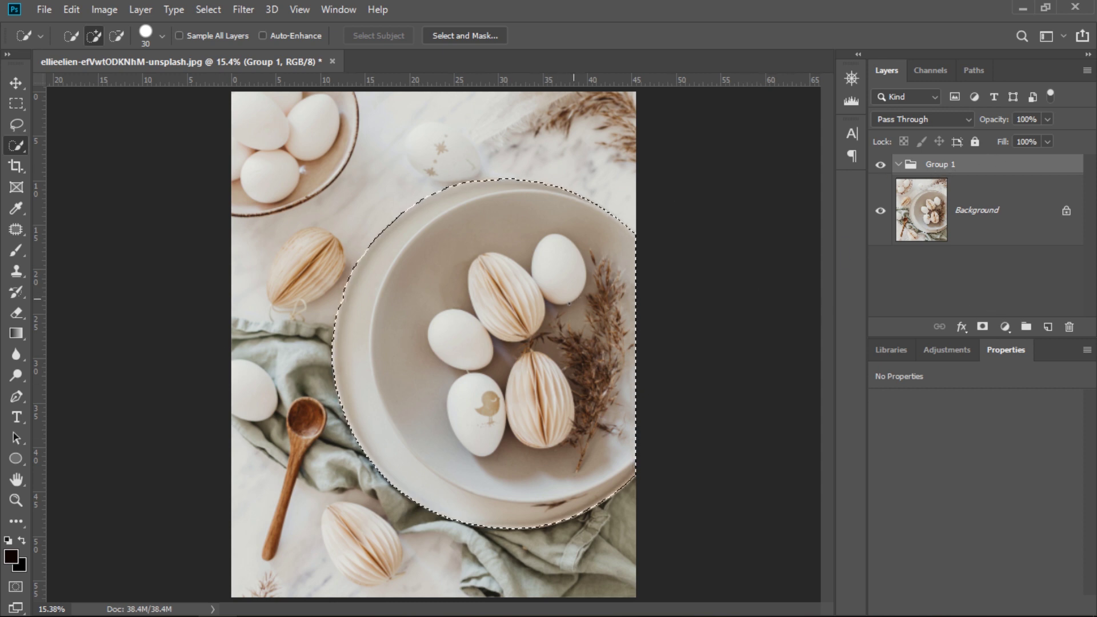
click(982, 327)
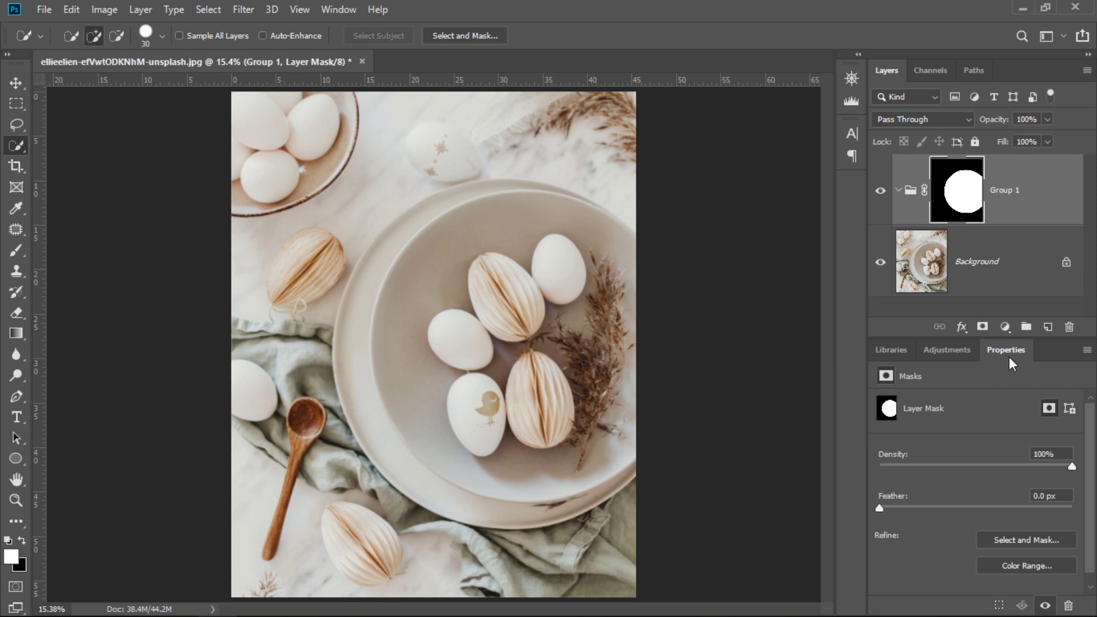
Step: Add a Levels adjustment with the midtone slider moved to 0.62
click(1004, 326)
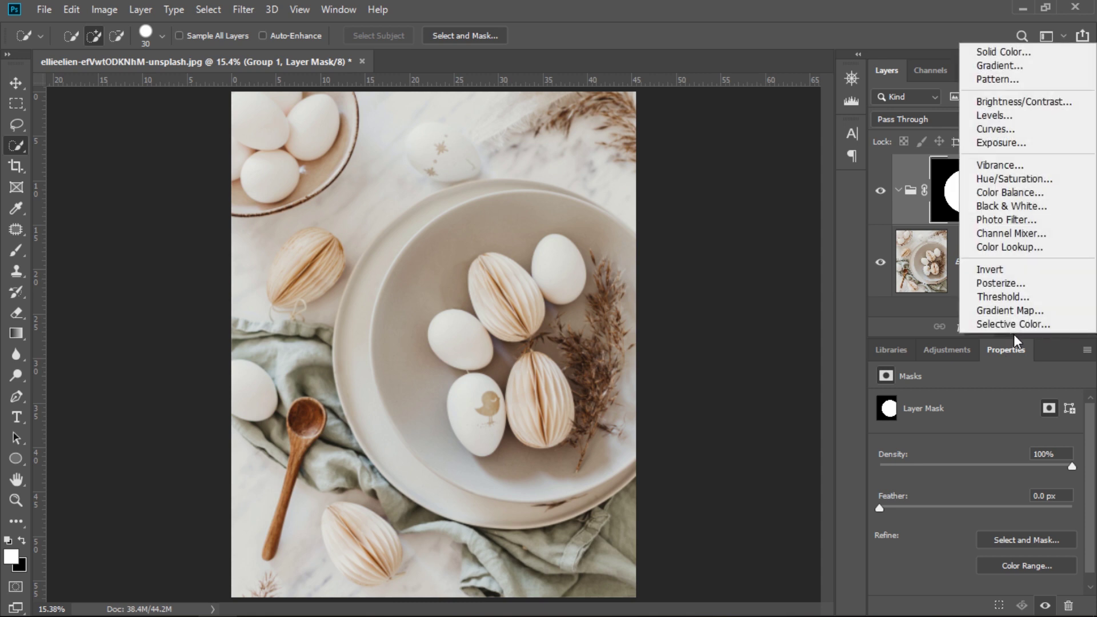
click(1002, 118)
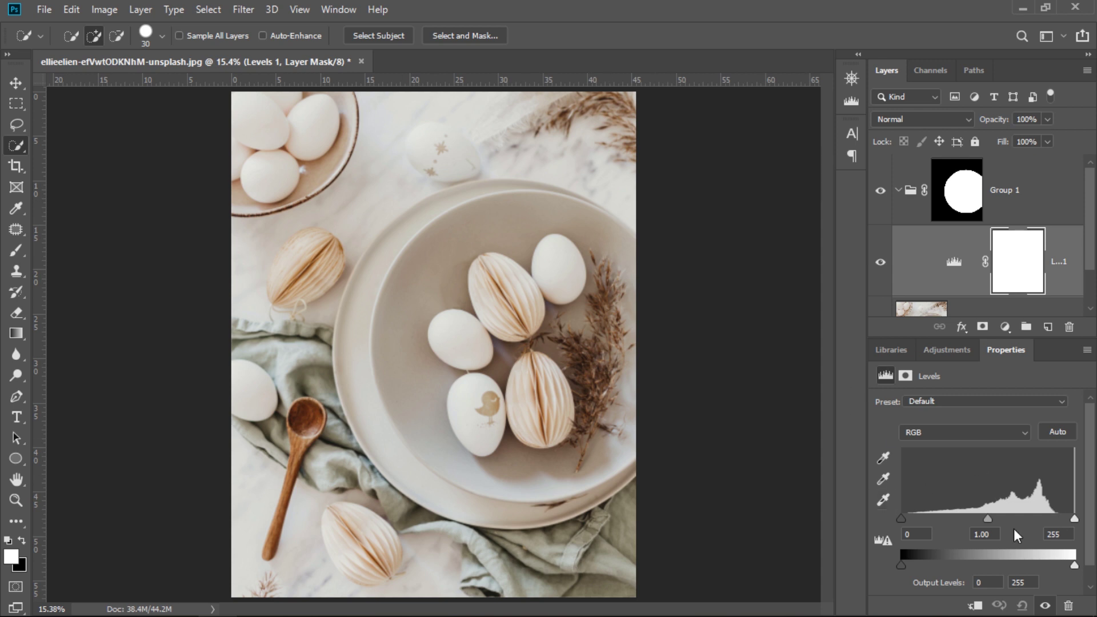
drag(987, 518, 1052, 519)
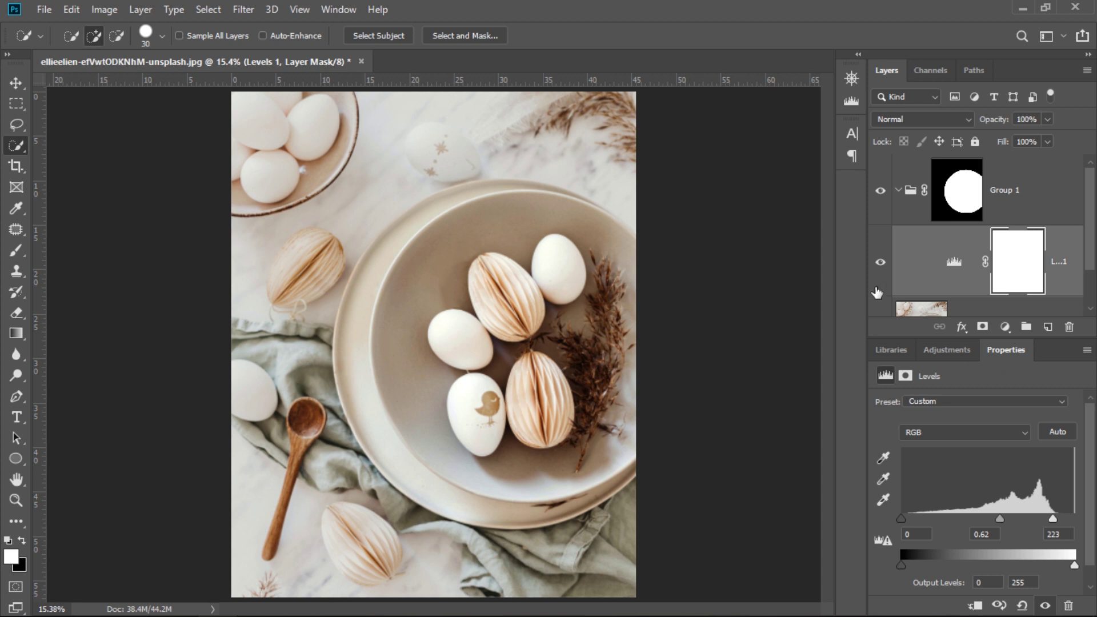
Step: Add a Curves adjustment shaped into an S-curve
click(1006, 329)
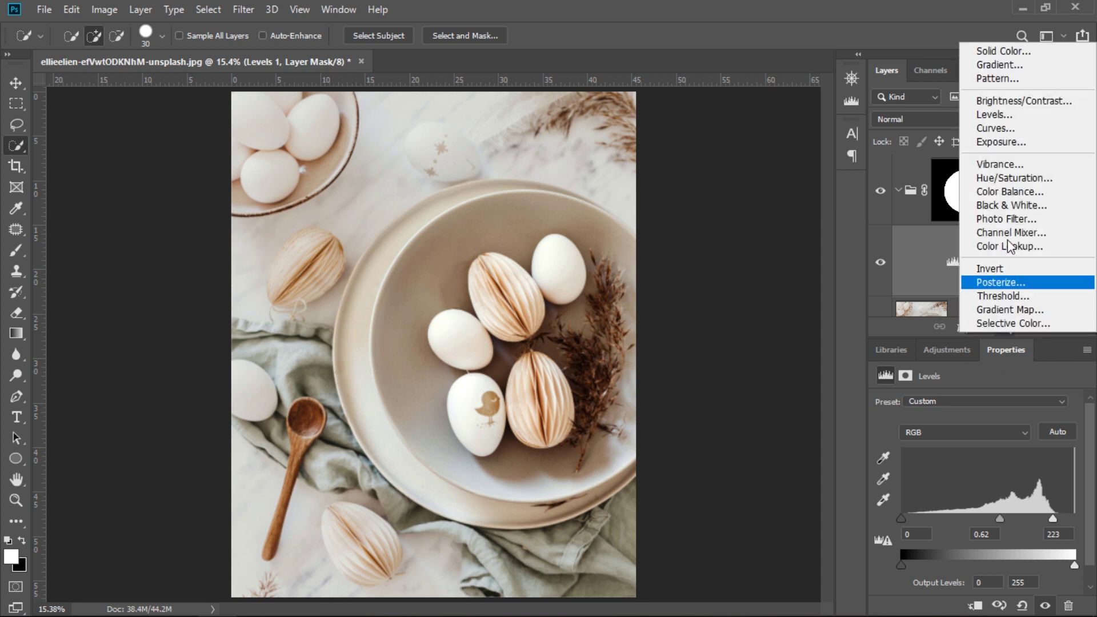
click(995, 128)
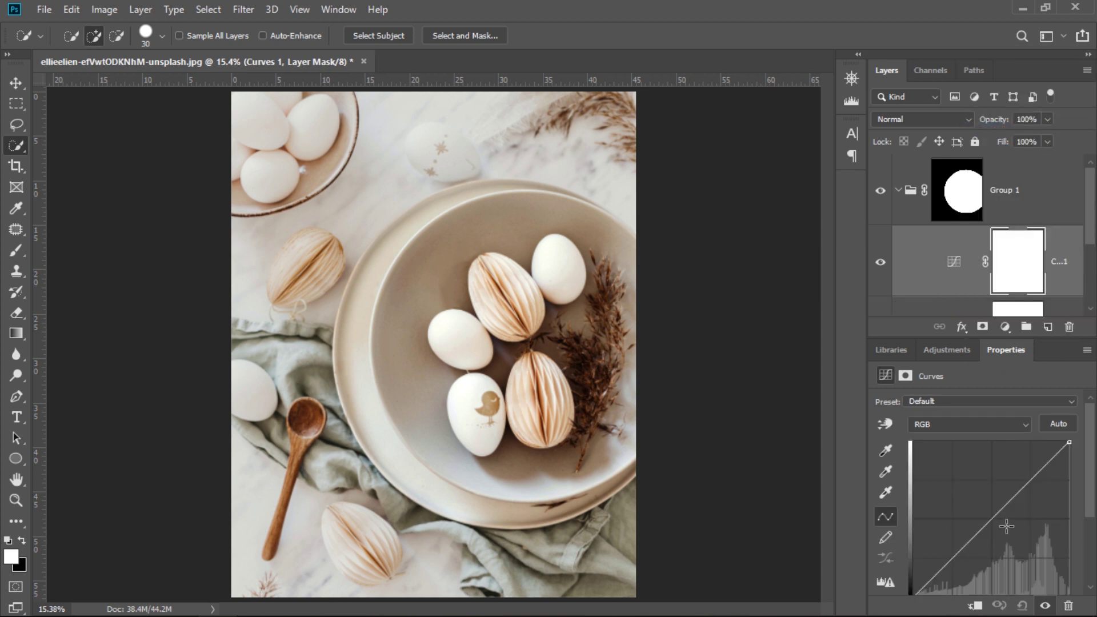
drag(1014, 490, 1027, 499)
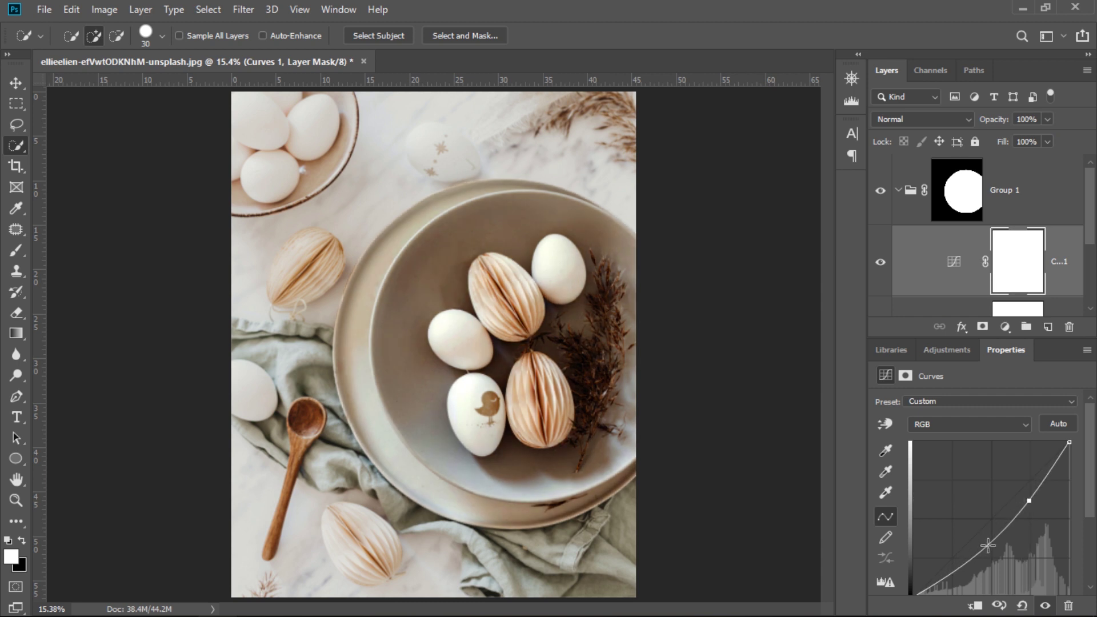
drag(971, 558, 966, 544)
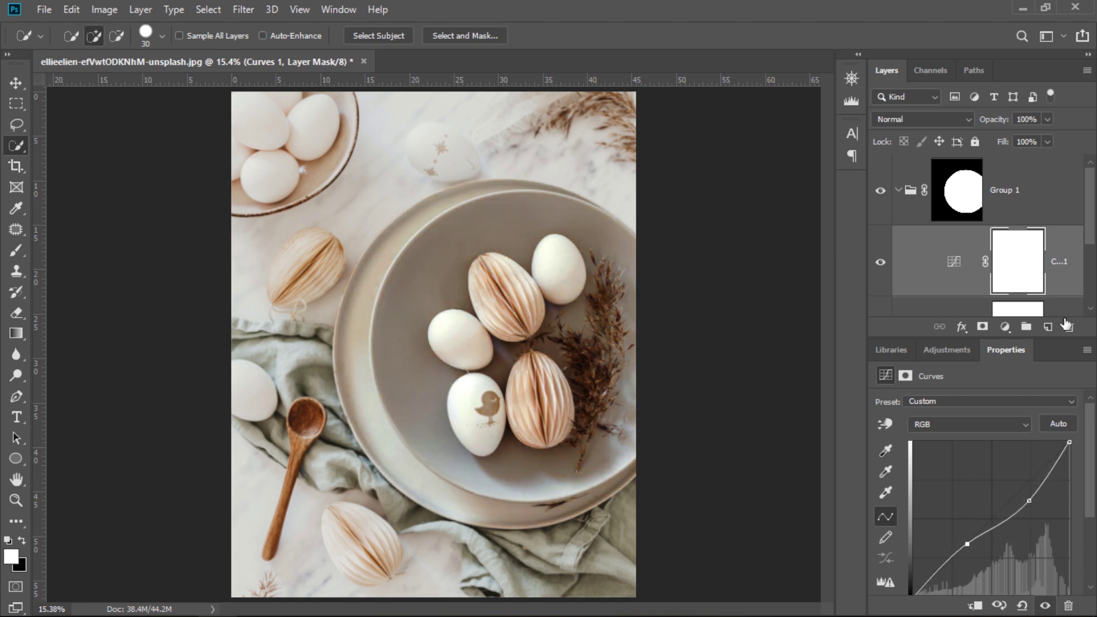
Step: Add a Hue/Saturation adjustment set to Hue -38, Saturation +25, Lightness +7
click(1006, 326)
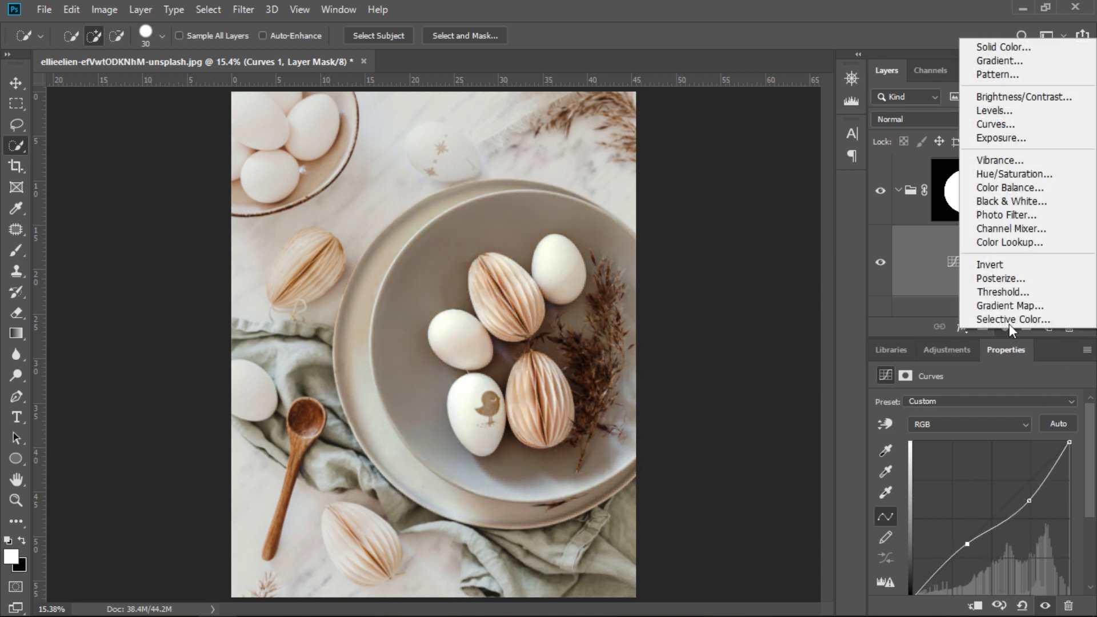
click(1006, 174)
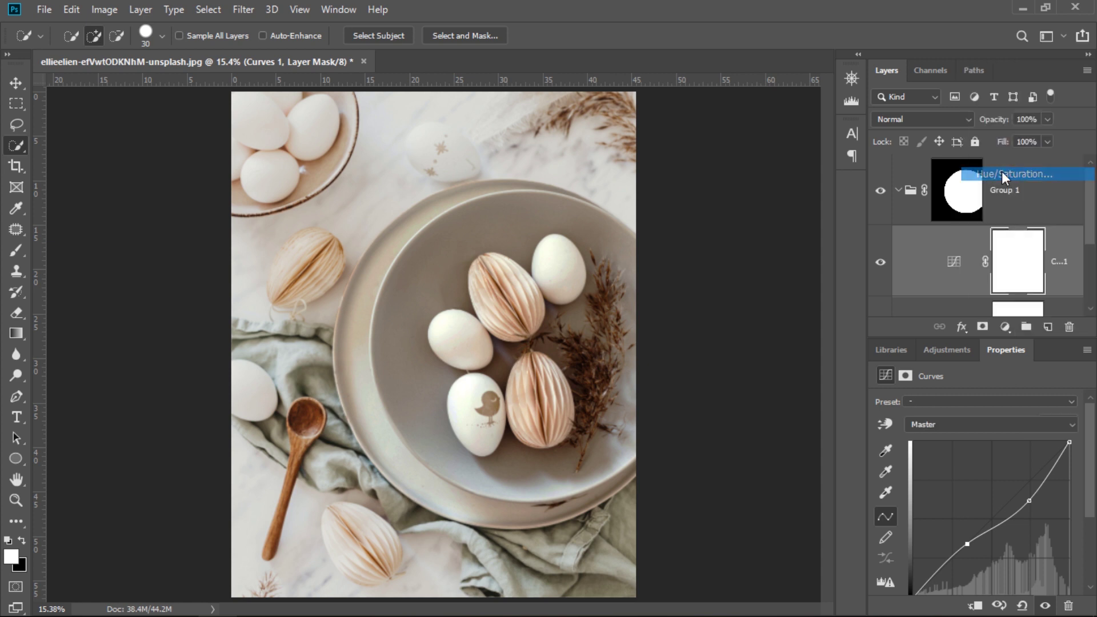
mouse_move(975, 462)
mouse_down()
mouse_move(941, 461)
mouse_move(996, 491)
mouse_up()
click(977, 493)
mouse_move(941, 463)
mouse_down()
mouse_move(914, 465)
mouse_move(940, 463)
mouse_up()
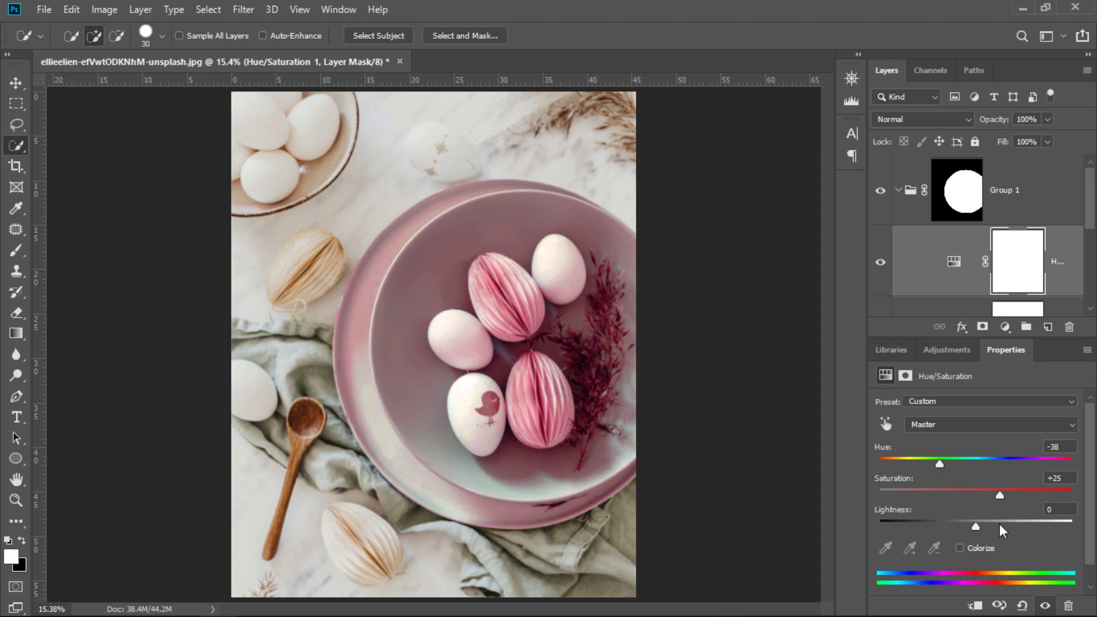
drag(975, 527, 981, 525)
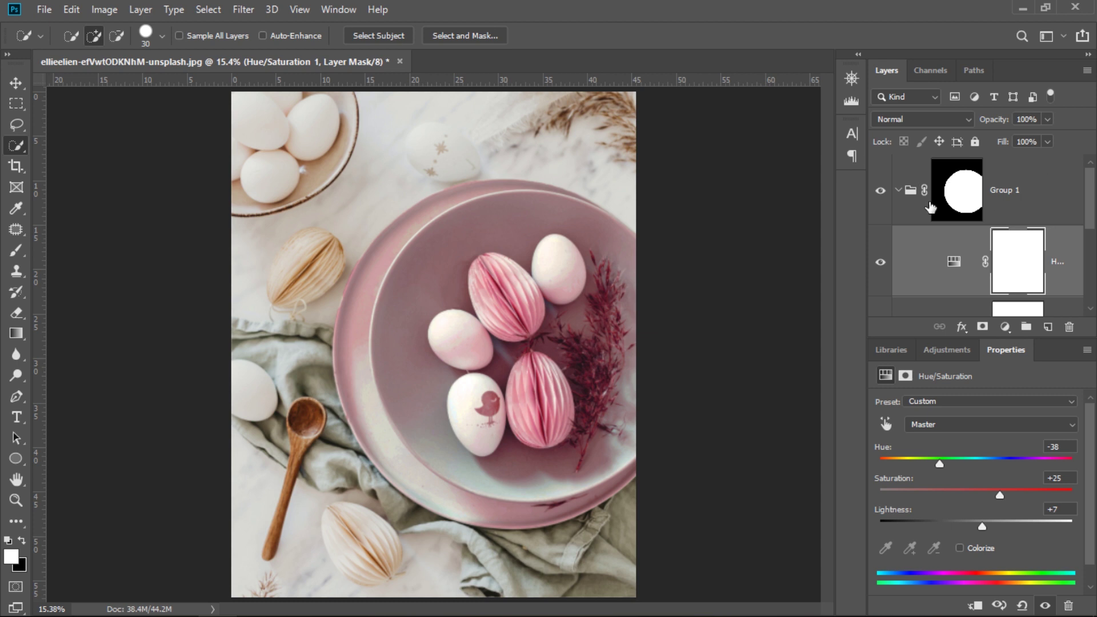
Step: Target Group 1's layer mask thumbnail so Properties shows its mask settings
scroll(1016, 257, down, 3)
scroll(1016, 257, up, 1)
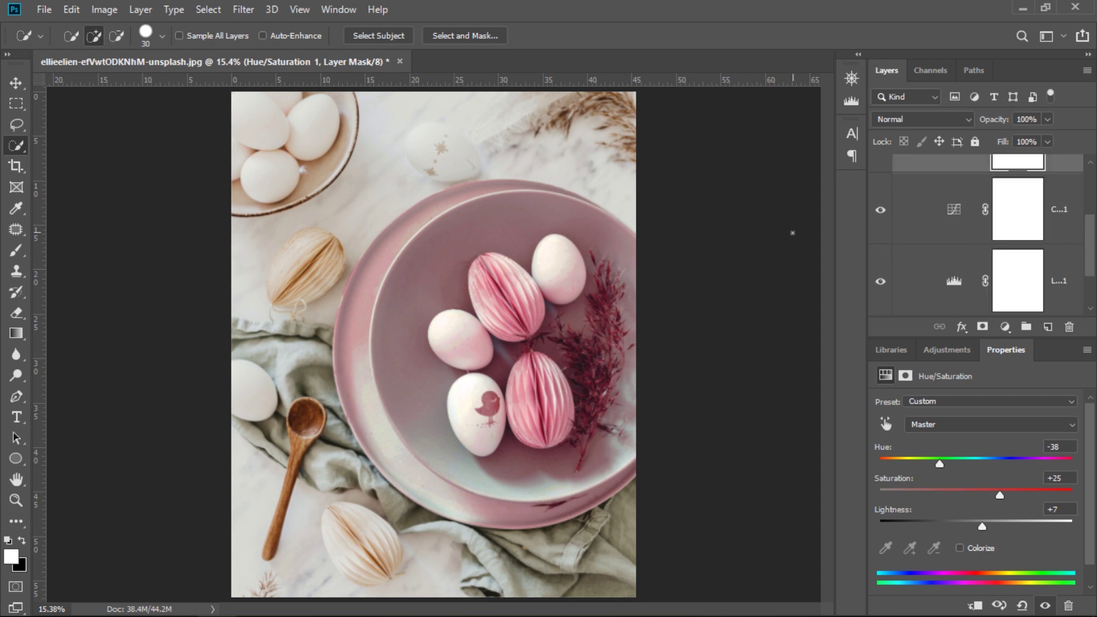
scroll(1044, 228, up, 2)
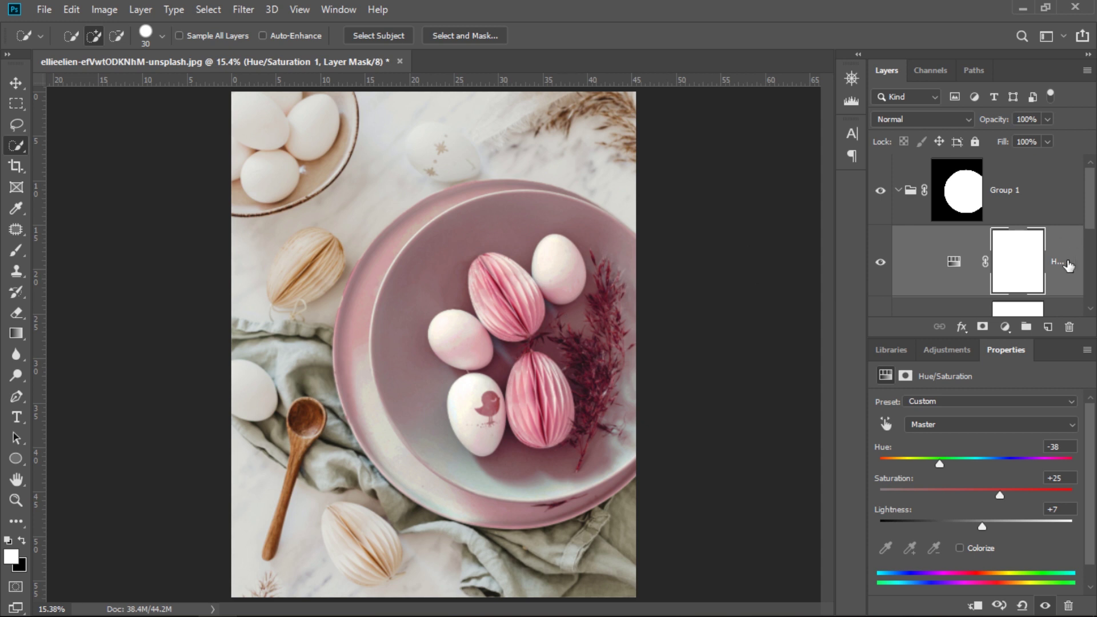
click(974, 189)
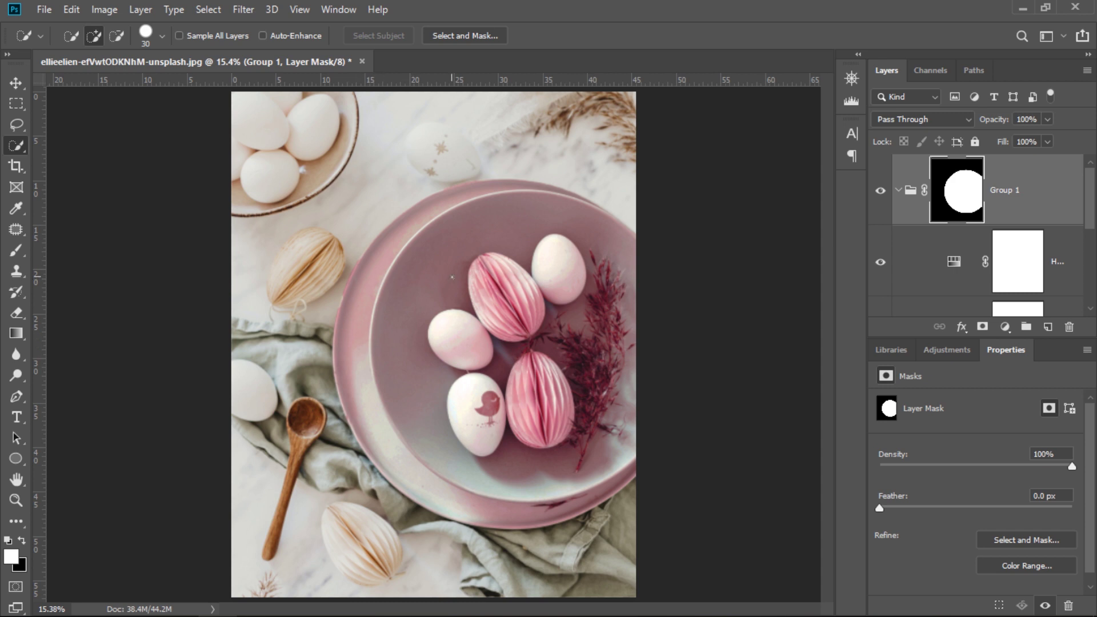
scroll(1062, 256, down, 3)
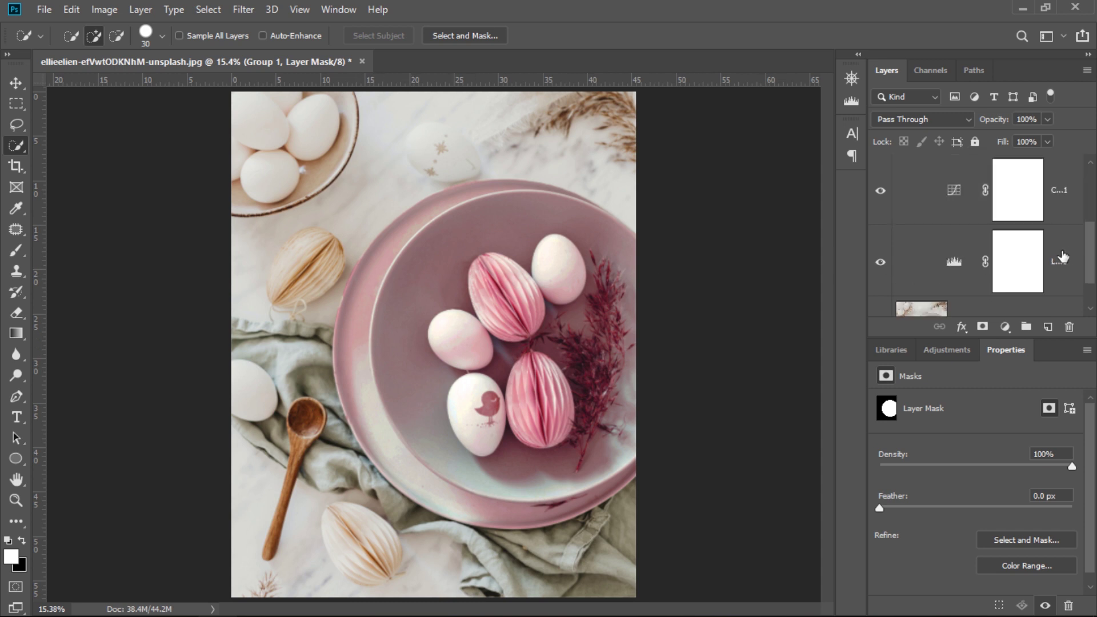
scroll(1057, 259, up, 3)
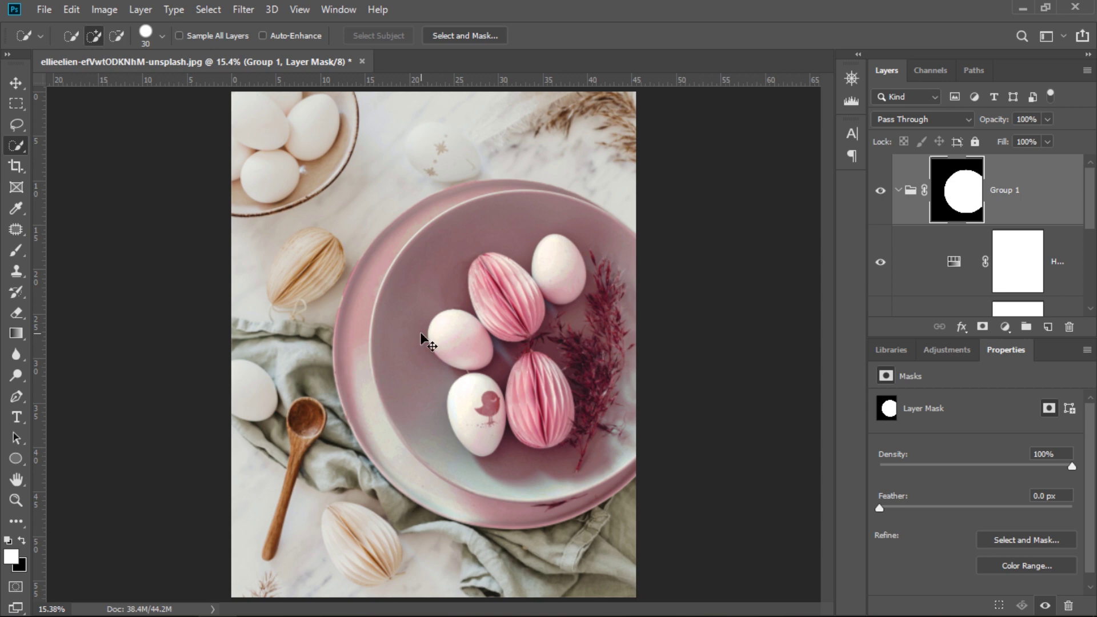
Step: Zoom to the plate's left rim and brush white onto the group mask over its light edge
scroll(421, 334, up, 1)
scroll(421, 334, up, 2)
scroll(421, 334, up, 2)
scroll(421, 334, up, 2)
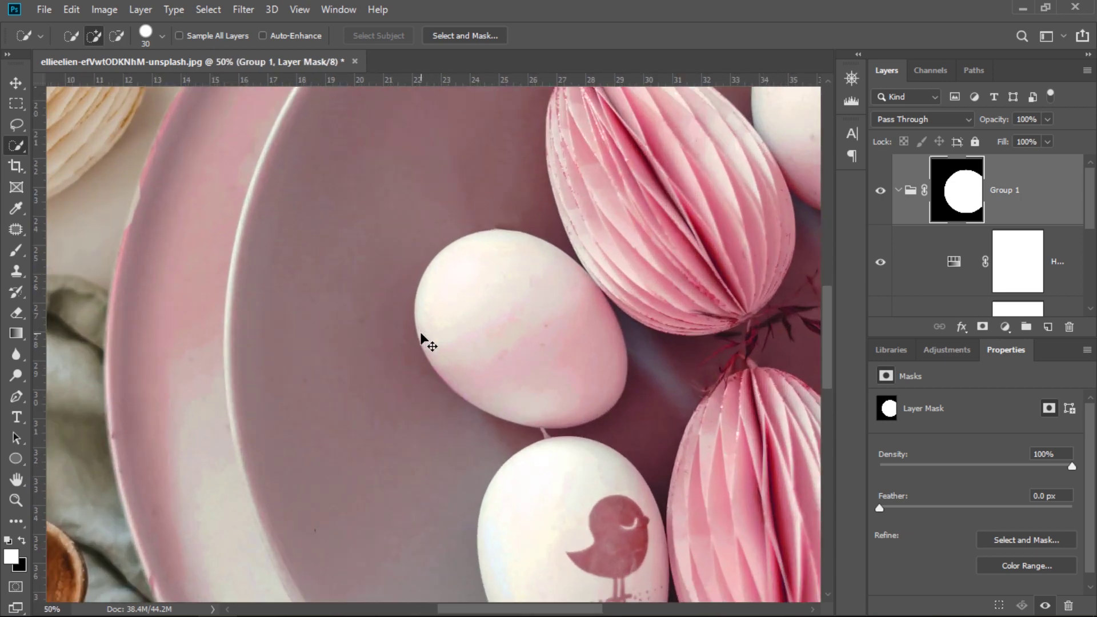
scroll(421, 334, up, 1)
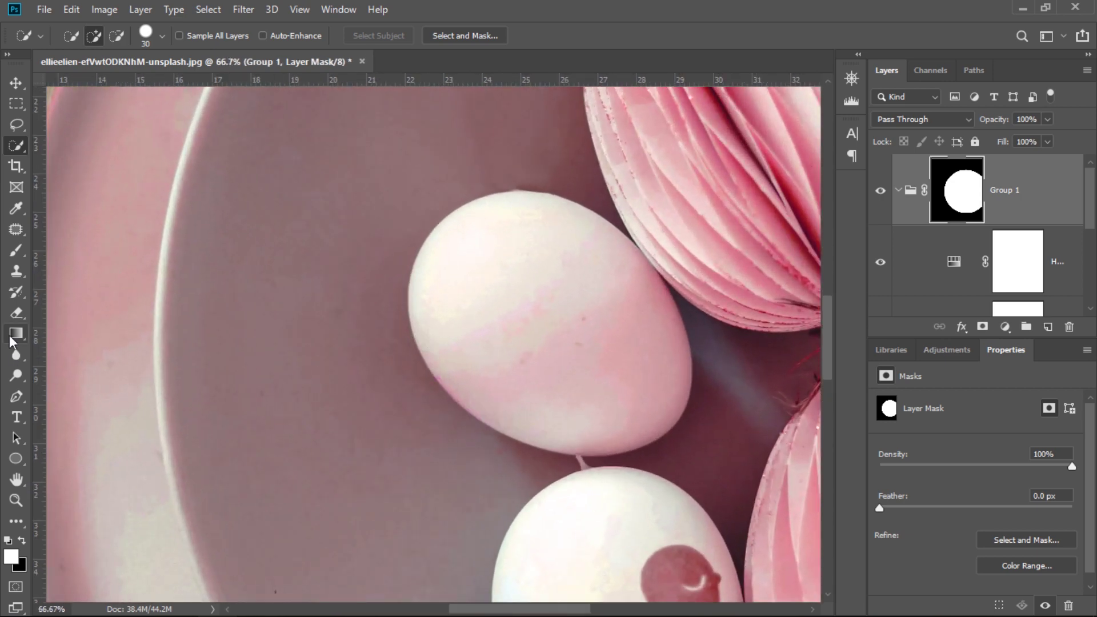
mouse_move(129, 250)
mouse_down()
mouse_move(183, 248)
mouse_move(488, 372)
mouse_move(472, 386)
mouse_up()
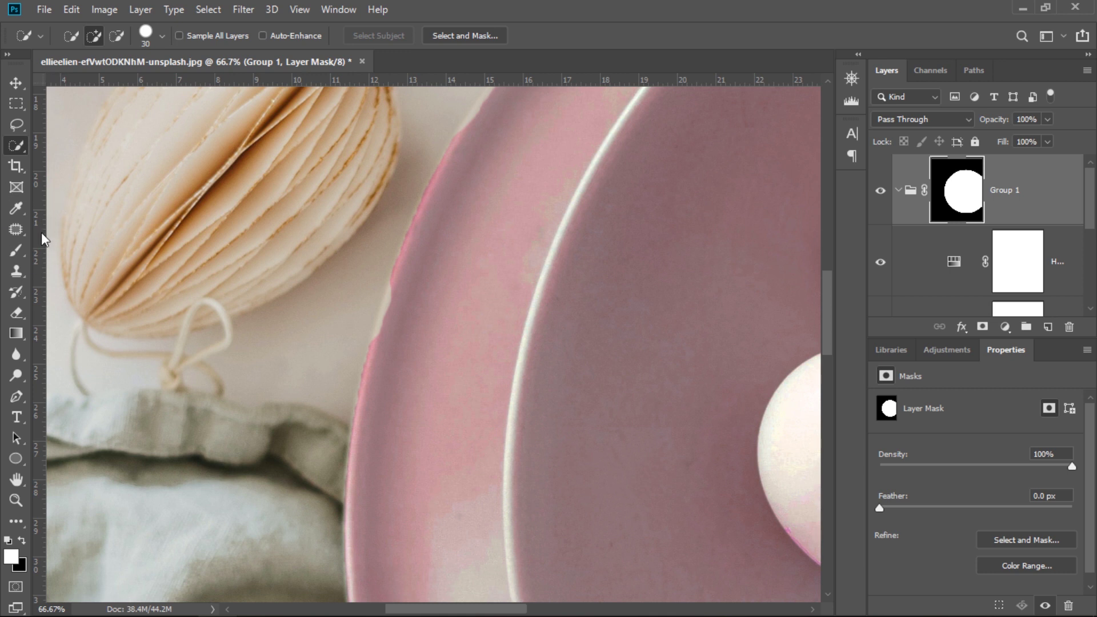
click(15, 251)
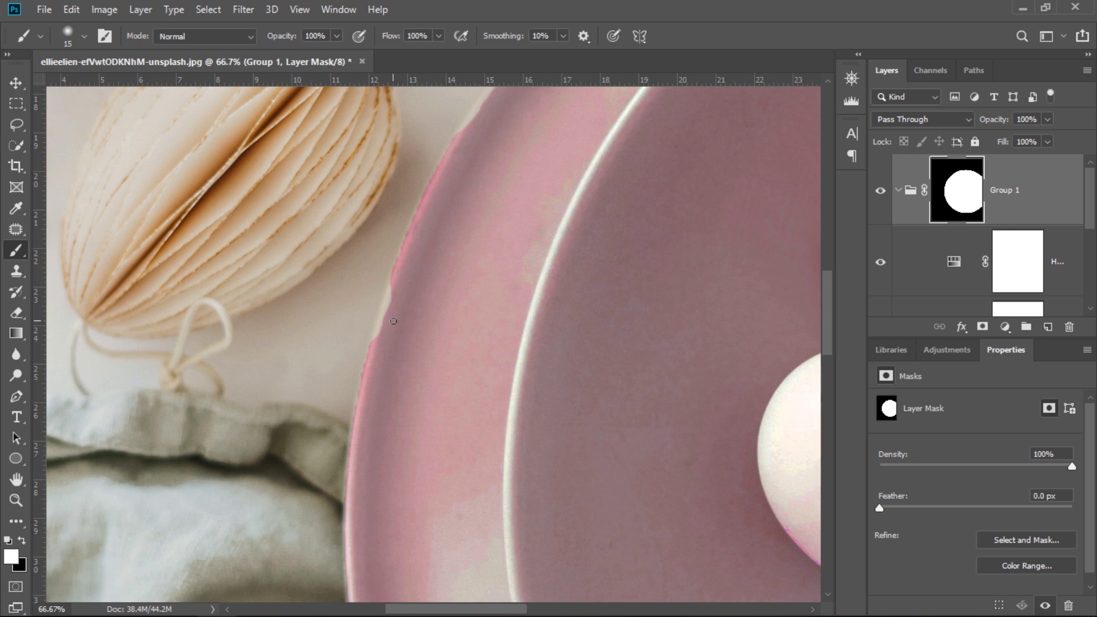
key(bracketright)
drag(379, 343, 390, 296)
Step: Continue painting the mask up the rim and pan along the plate's top edge
scroll(529, 212, up, 3)
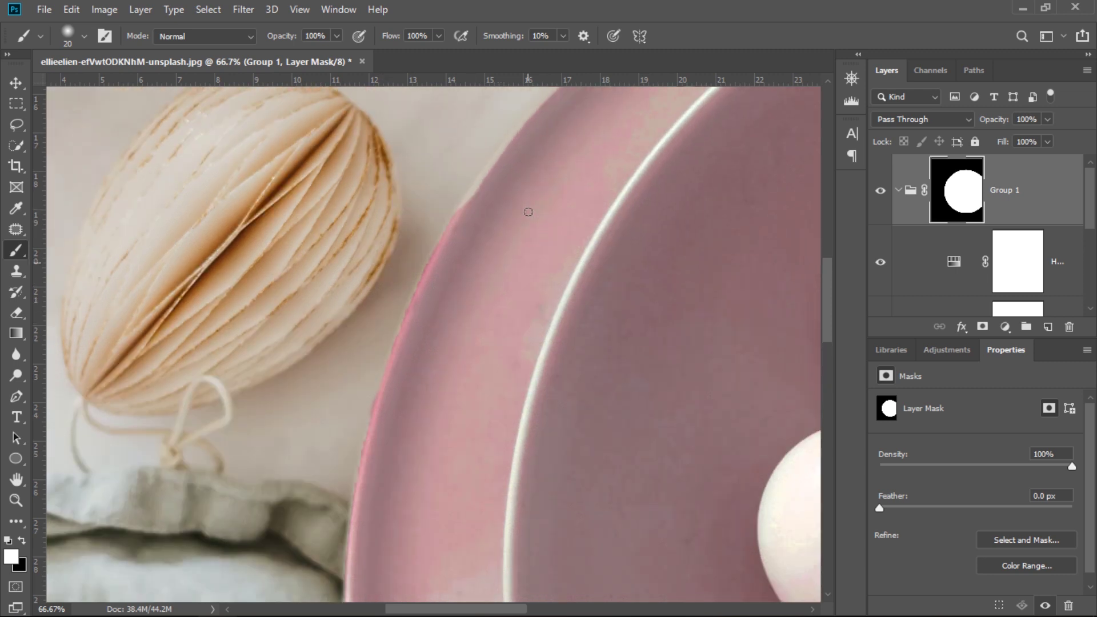
scroll(529, 212, up, 2)
drag(462, 312, 522, 231)
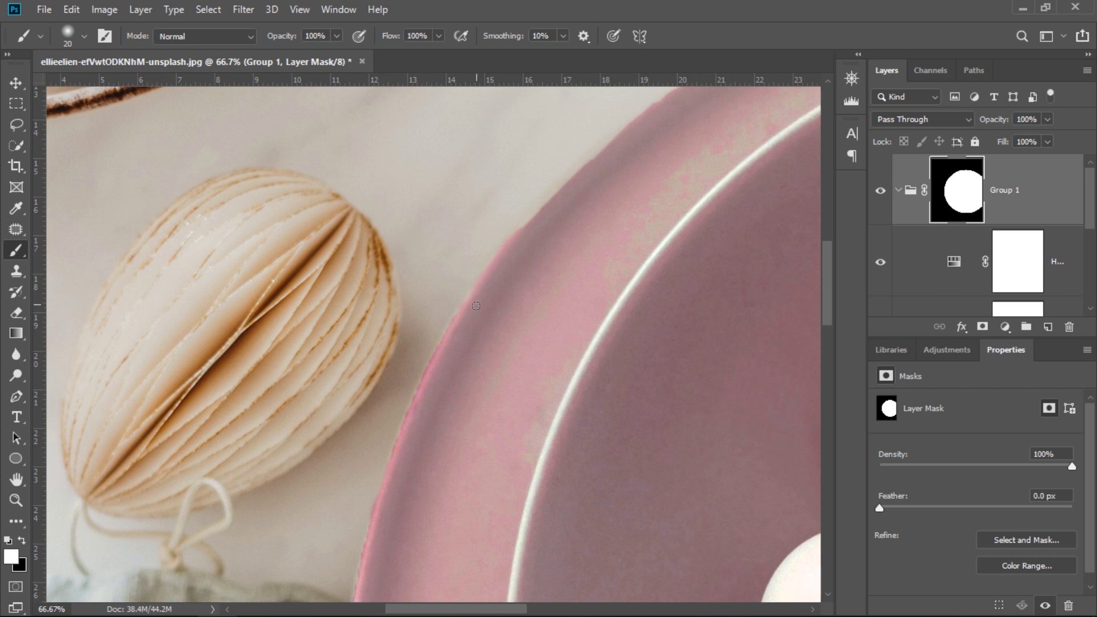
mouse_move(459, 320)
mouse_down()
mouse_move(718, 183)
mouse_move(230, 243)
mouse_move(390, 225)
mouse_up()
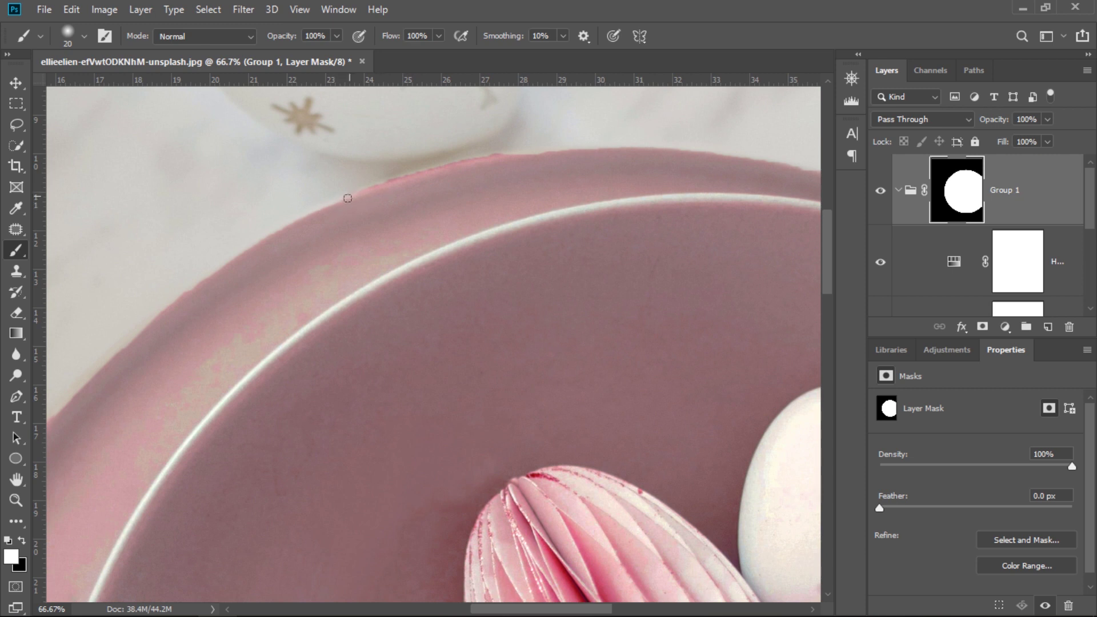
drag(666, 177, 491, 225)
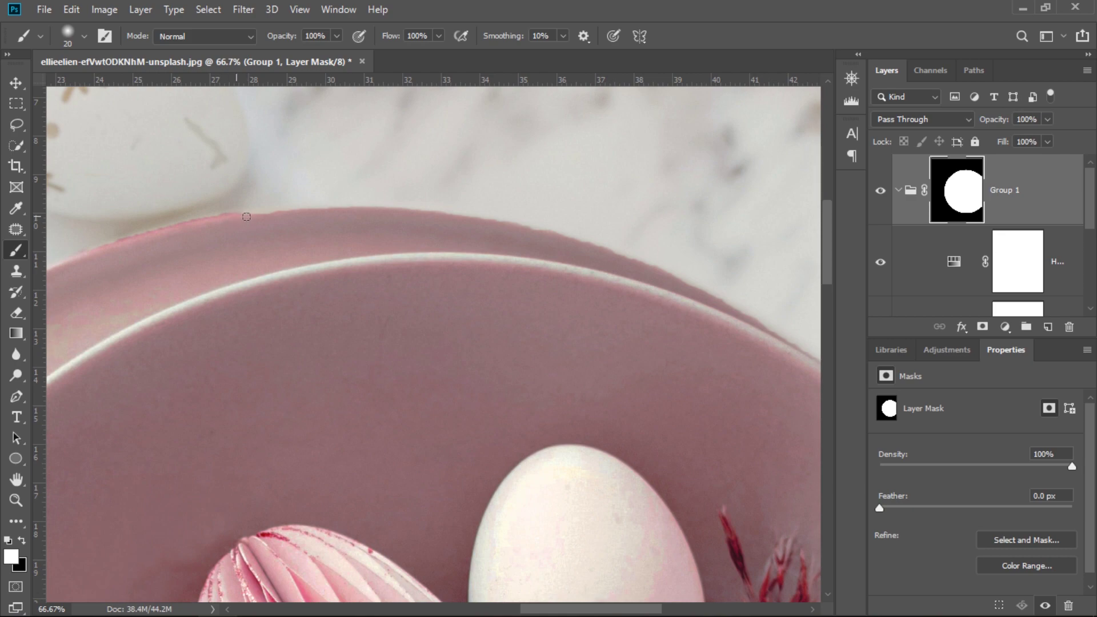
mouse_move(631, 348)
mouse_down()
mouse_move(426, 240)
mouse_move(507, 152)
mouse_move(474, 257)
mouse_up()
Step: Check the lower plate rim, then fit the whole photo in the window
scroll(474, 257, down, 10)
drag(474, 372, 585, 428)
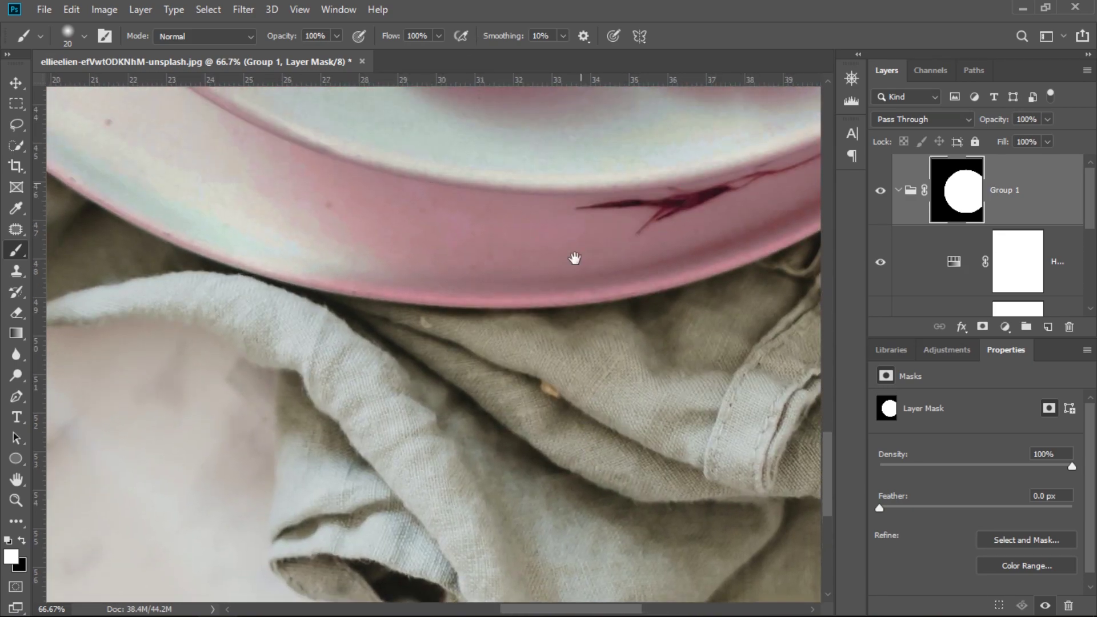
mouse_move(573, 257)
mouse_down()
mouse_move(273, 445)
mouse_move(560, 431)
mouse_move(255, 379)
mouse_move(610, 135)
mouse_move(540, 396)
mouse_up()
key(ctrl+0)
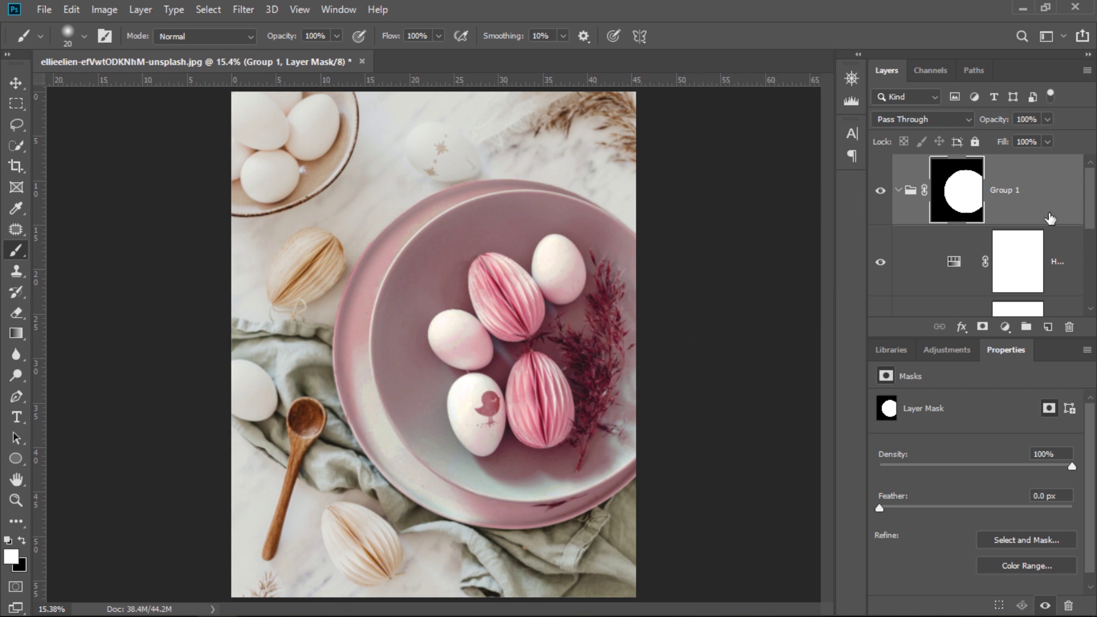
scroll(1049, 219, down, 1)
scroll(996, 249, up, 1)
scroll(996, 250, down, 2)
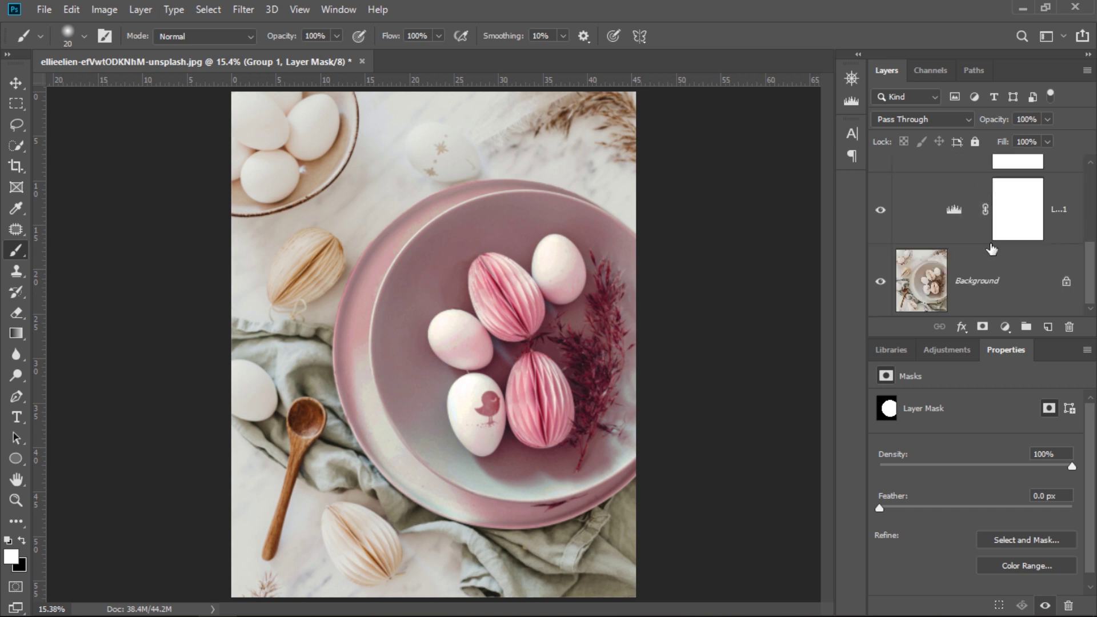
Step: Change the Hue/Saturation layer to Hue +86, Saturation -24, Lightness -6
click(1006, 348)
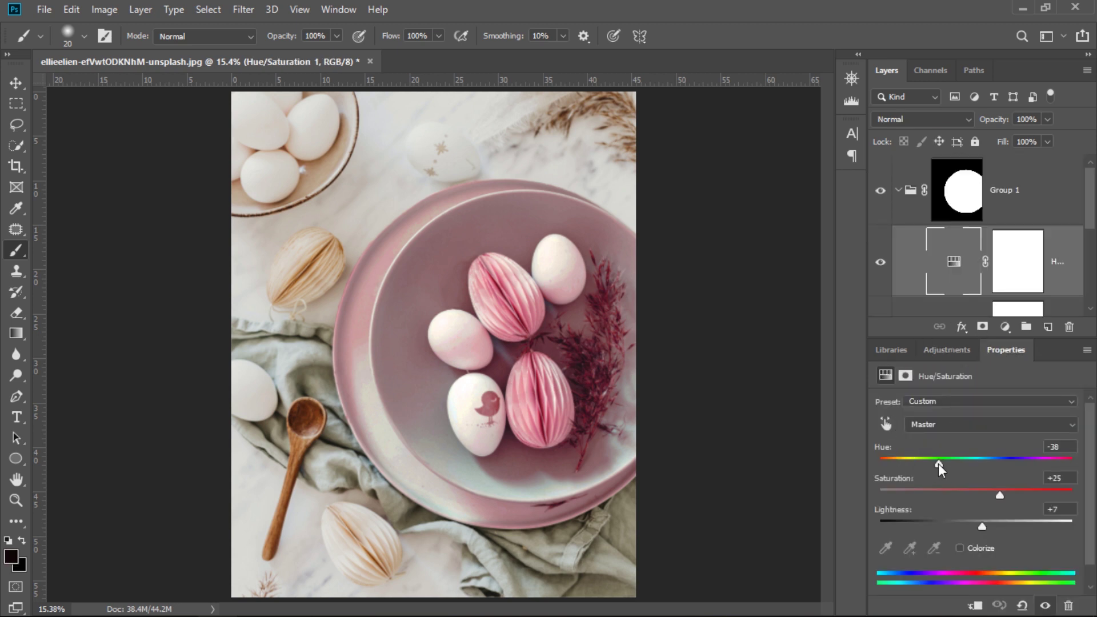
drag(937, 464, 1035, 460)
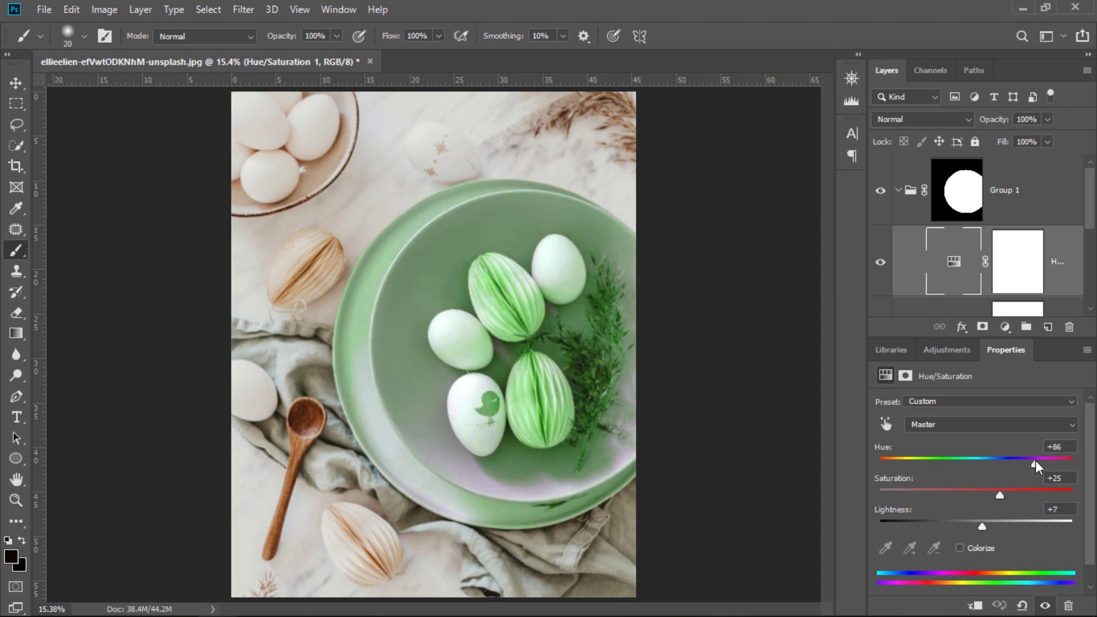
mouse_move(1001, 495)
mouse_down()
mouse_move(974, 496)
mouse_move(998, 525)
mouse_move(969, 523)
mouse_up()
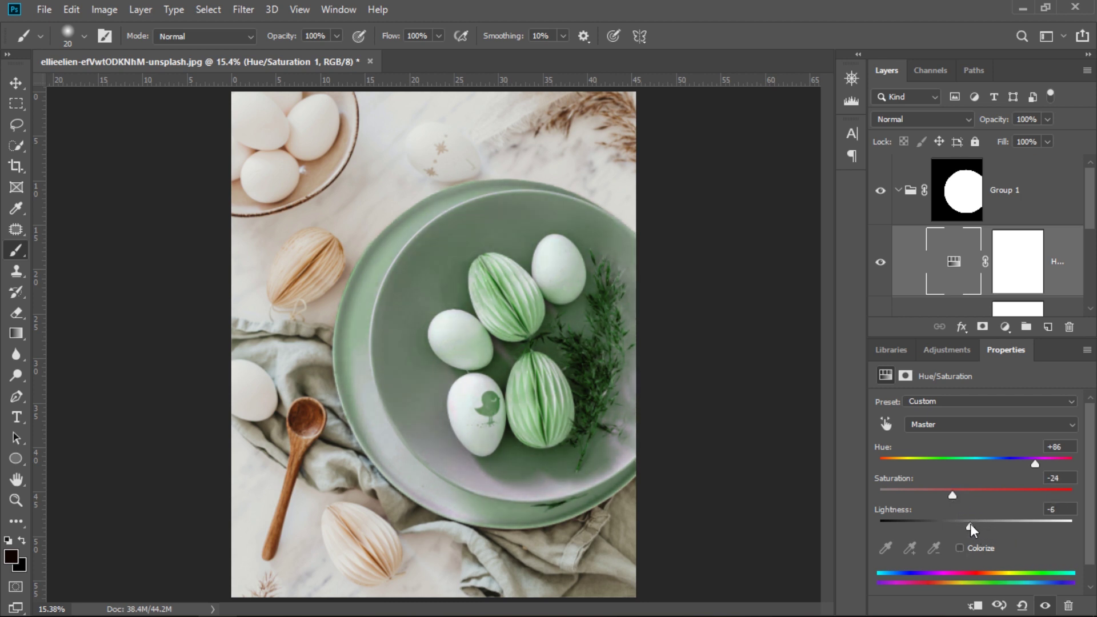